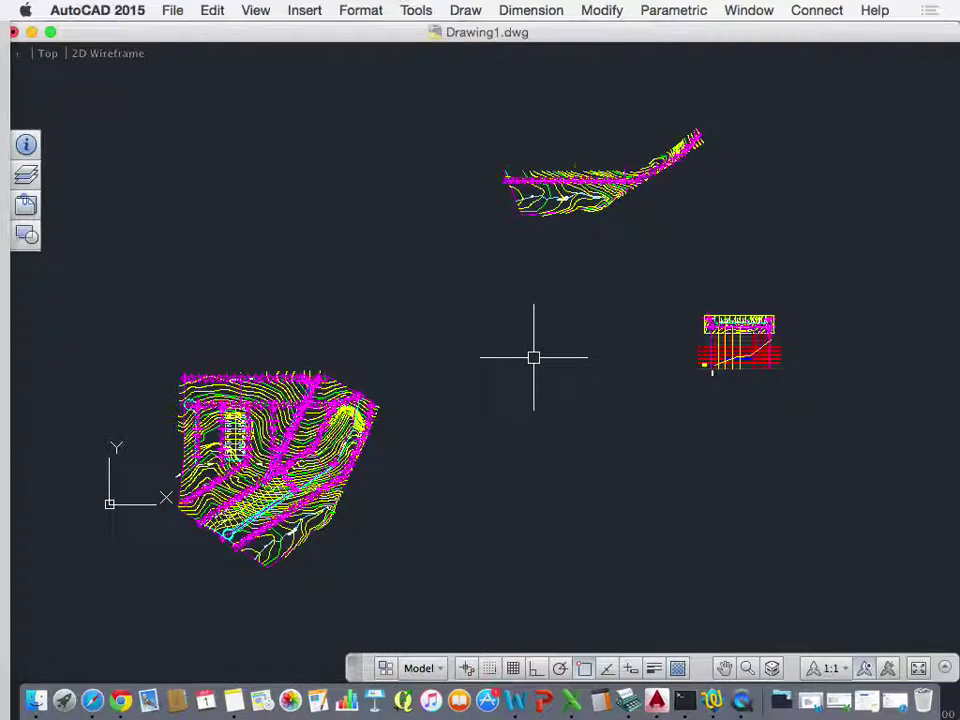
Create a new layer named Folha.
key("super+4")
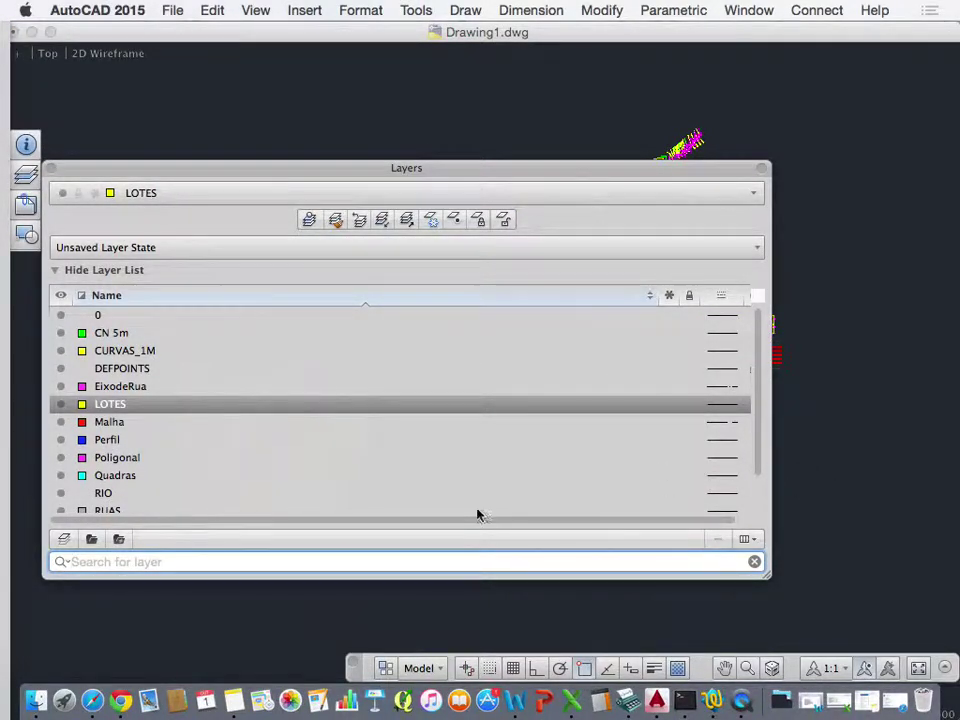
left_click(64, 539)
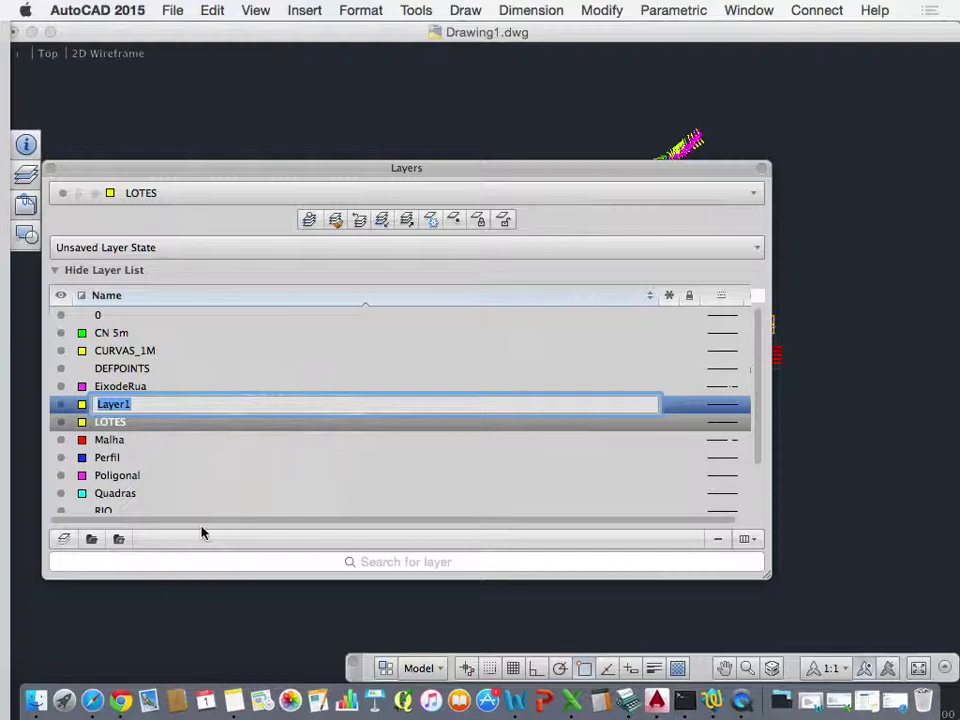
type("Folha")
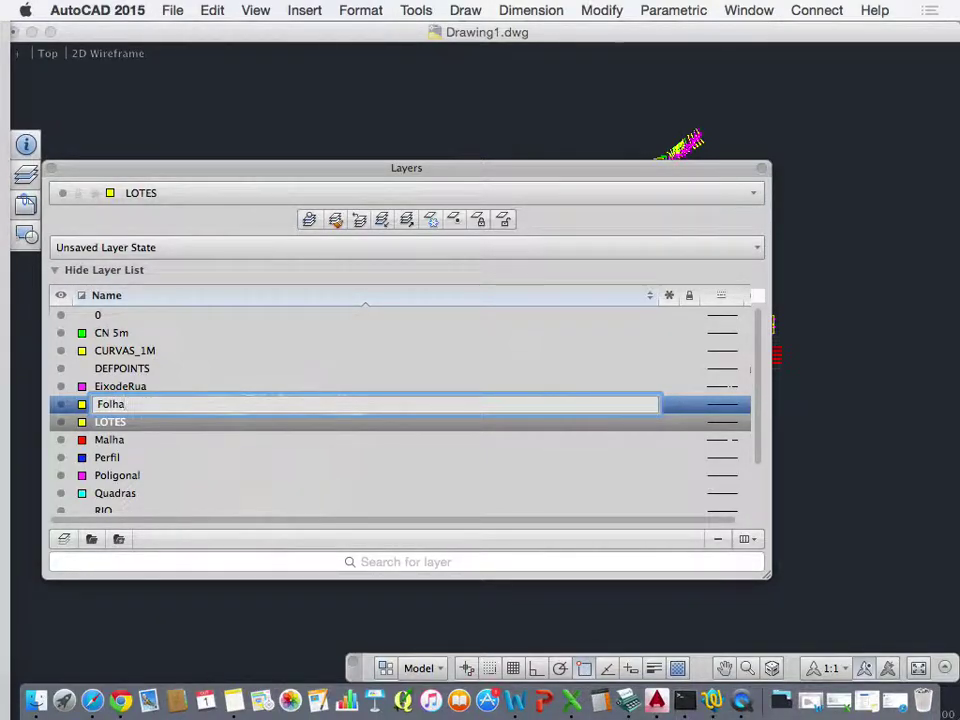
key("Return")
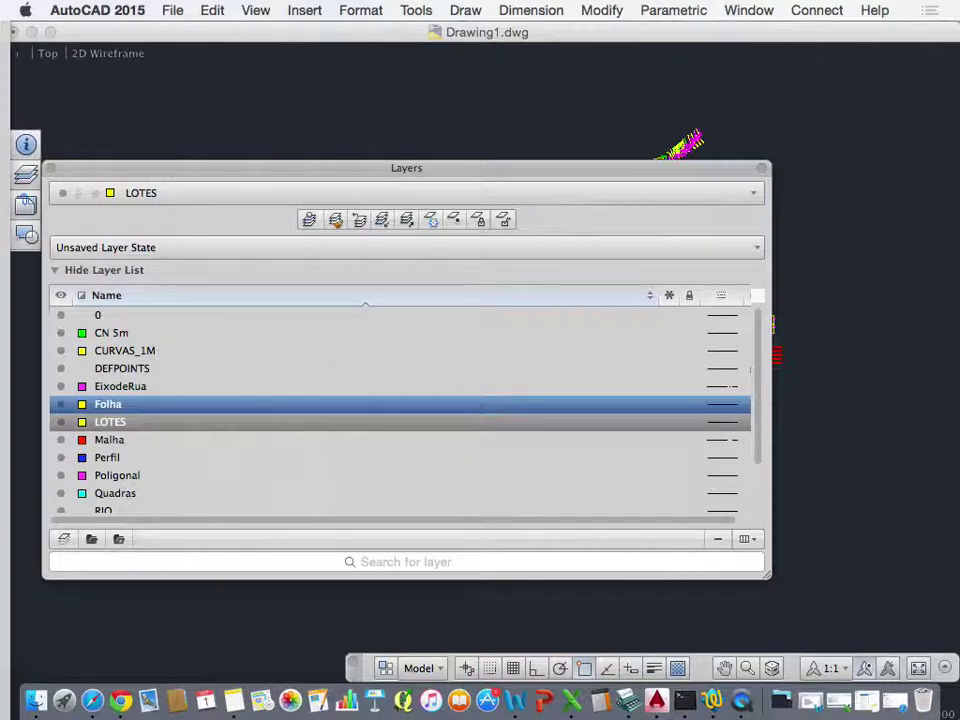
Create another new layer named Folha-Viewport.
left_click(62, 546)
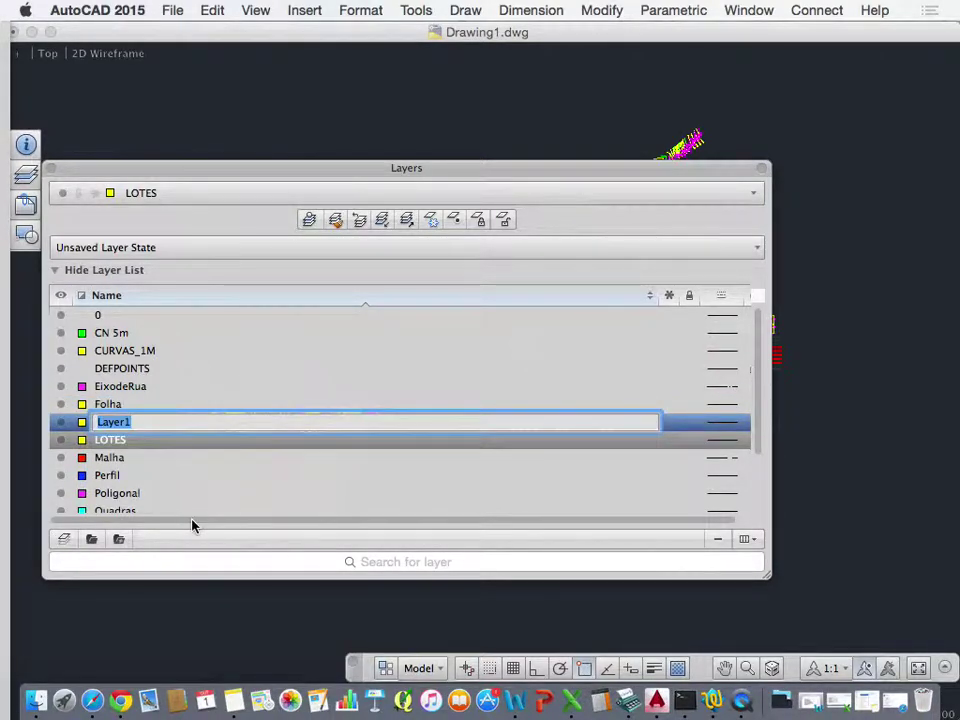
type("Folha")
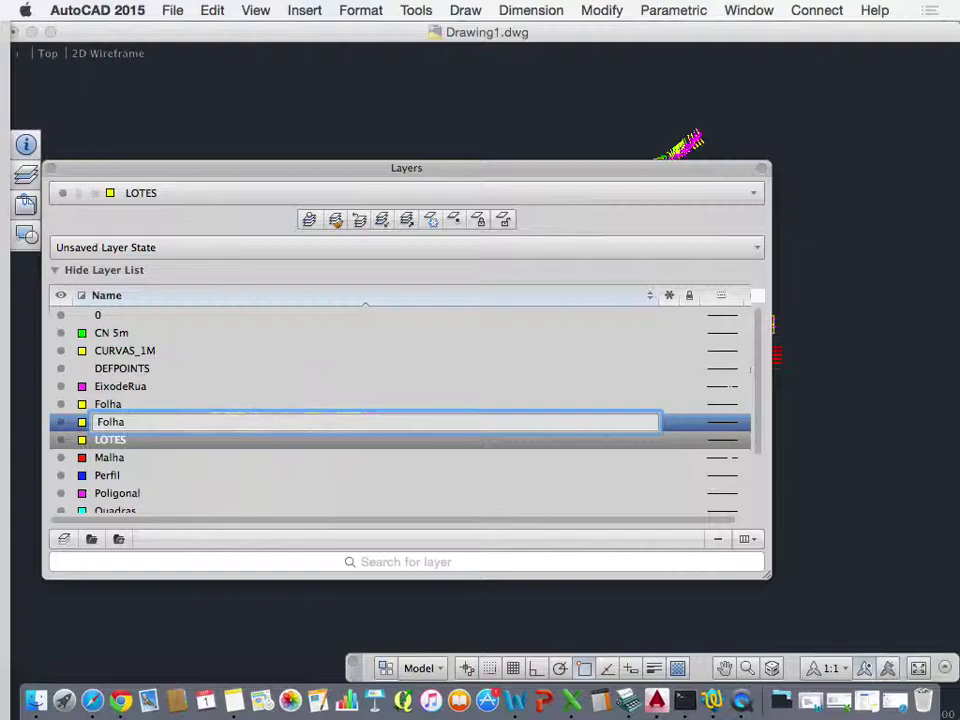
type("-Viewpor")
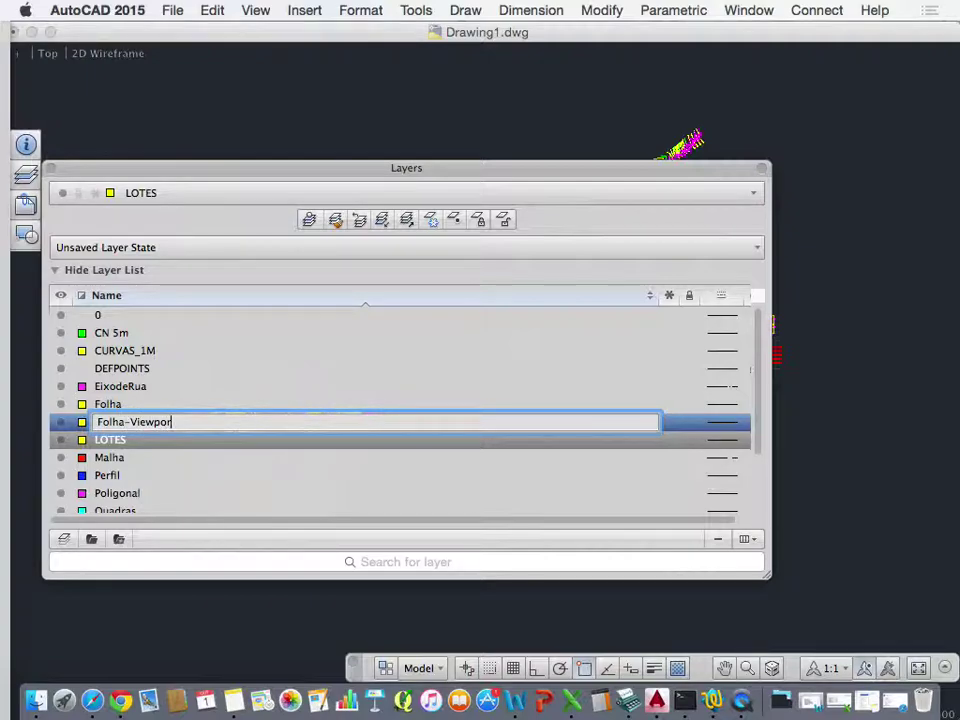
type("t")
left_click(186, 478)
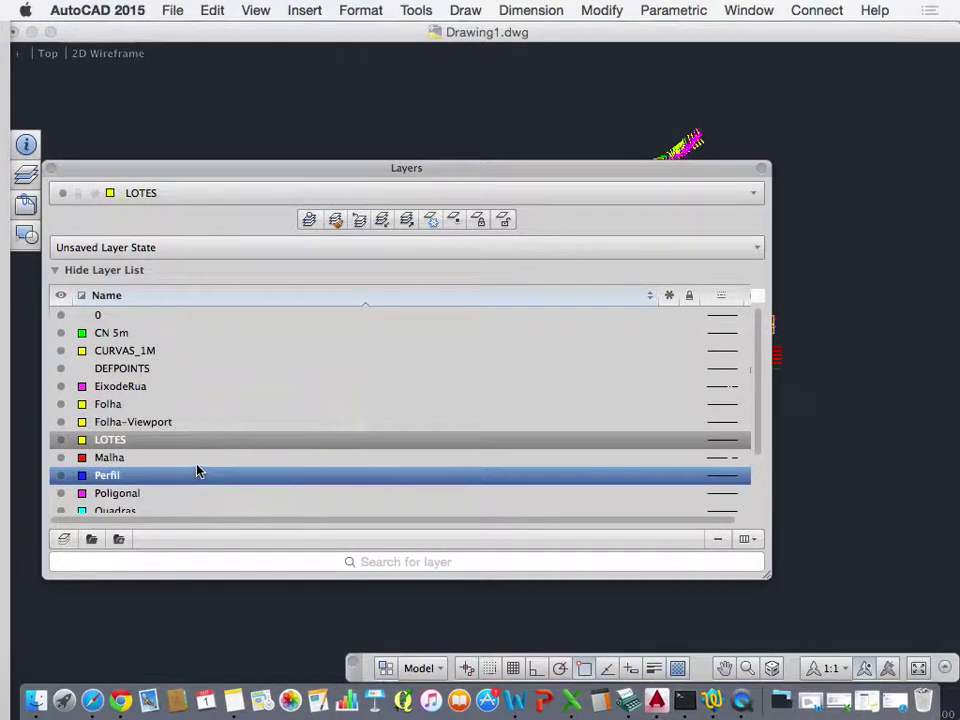
Set the Folha layer's color to White and the Folha-Viewport layer's color to Red.
left_click(82, 404)
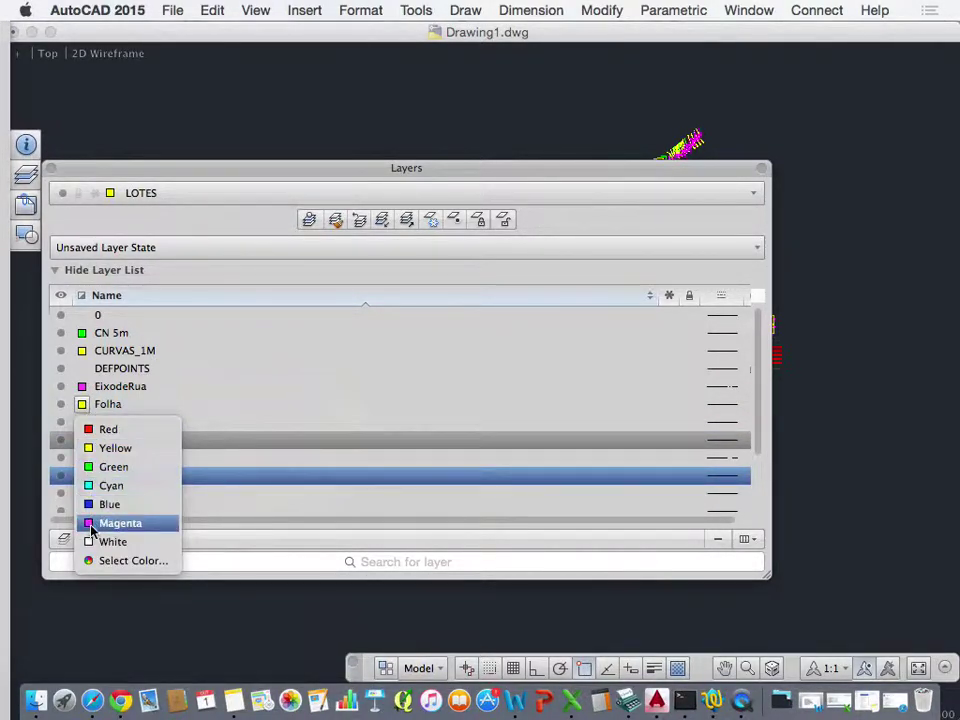
left_click(90, 542)
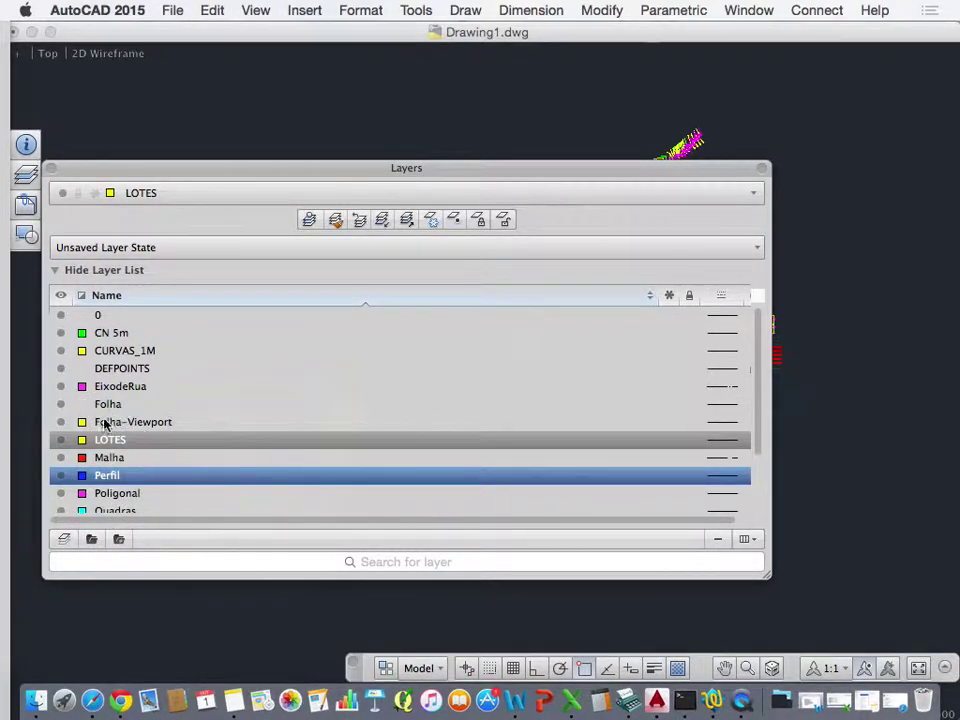
left_click(111, 423)
left_click(82, 422)
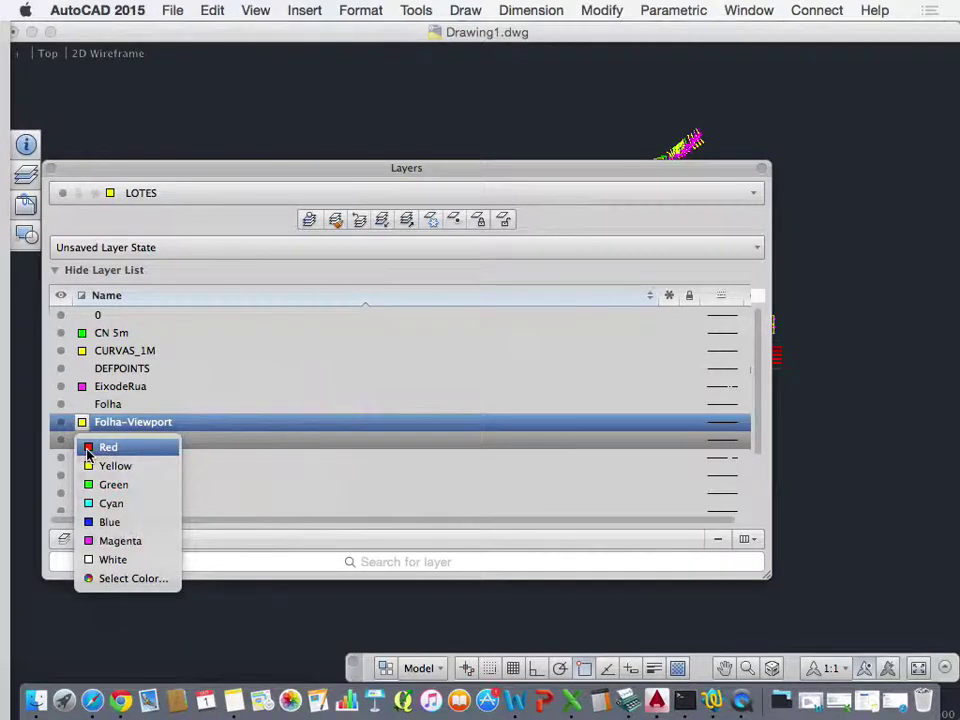
left_click(88, 450)
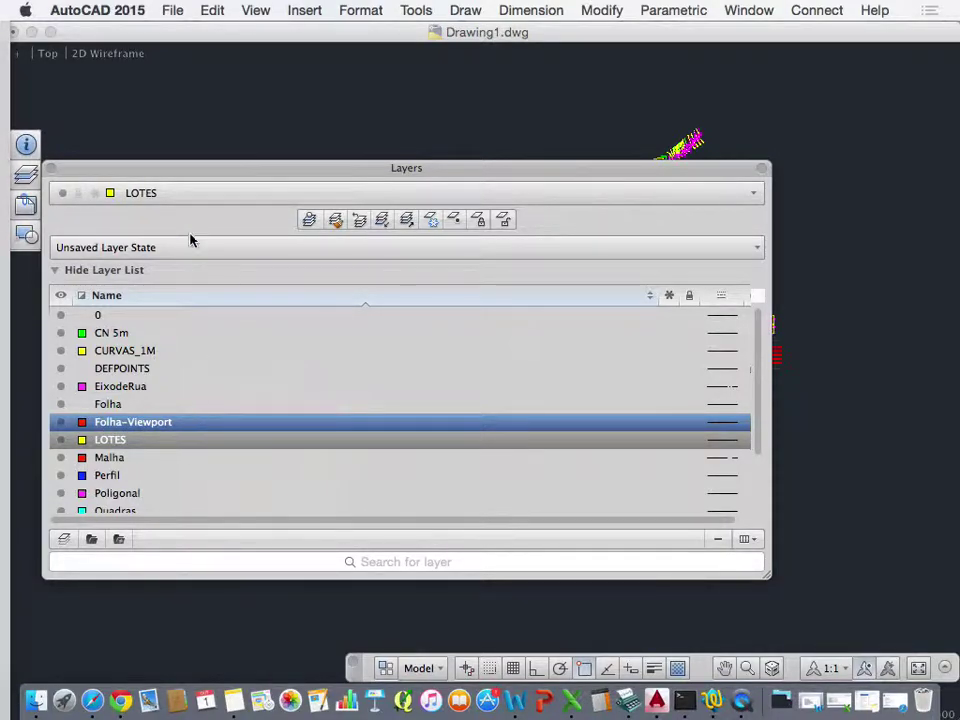
Make Folha-Viewport the current layer and close the layer manager.
left_click(195, 195)
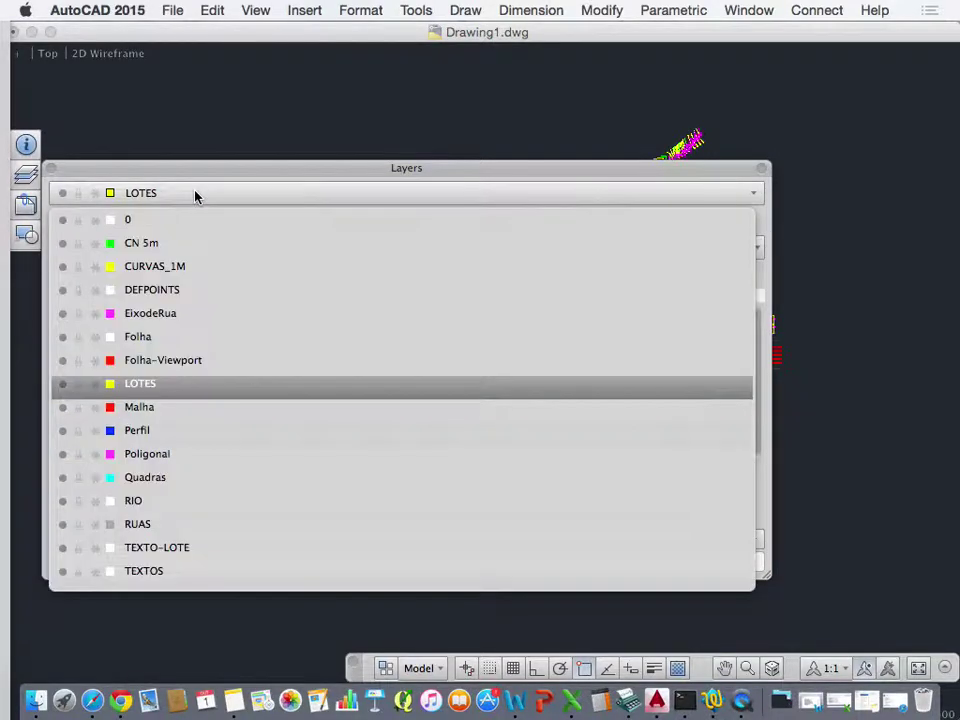
left_click(200, 364)
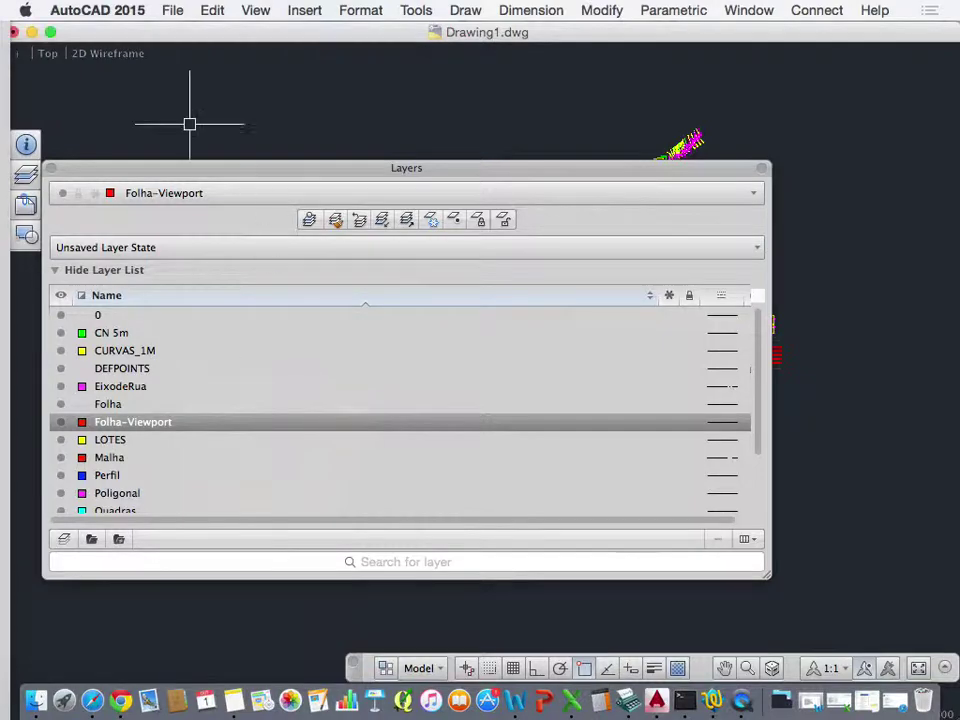
left_click(52, 170)
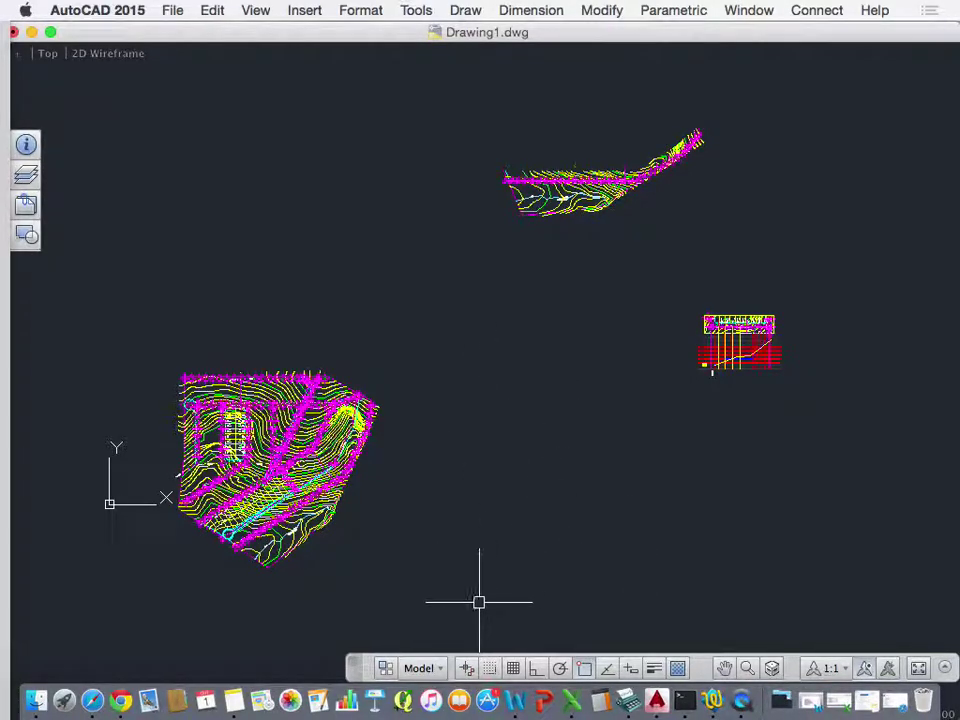
Switch the drawing from model space to the Layout1 sheet.
left_click(441, 669)
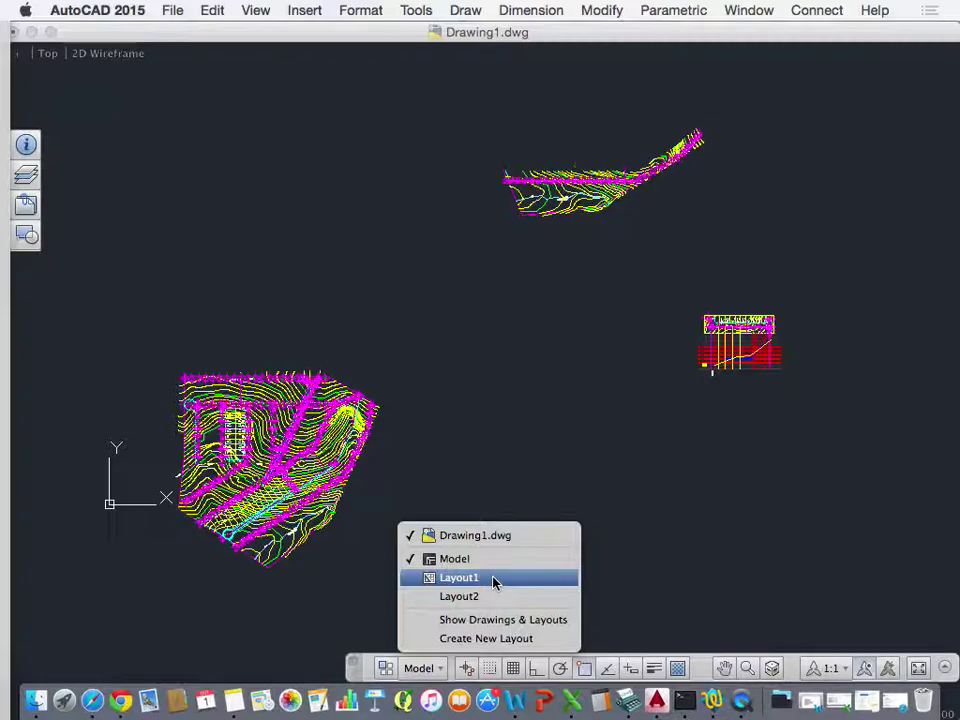
left_click(494, 579)
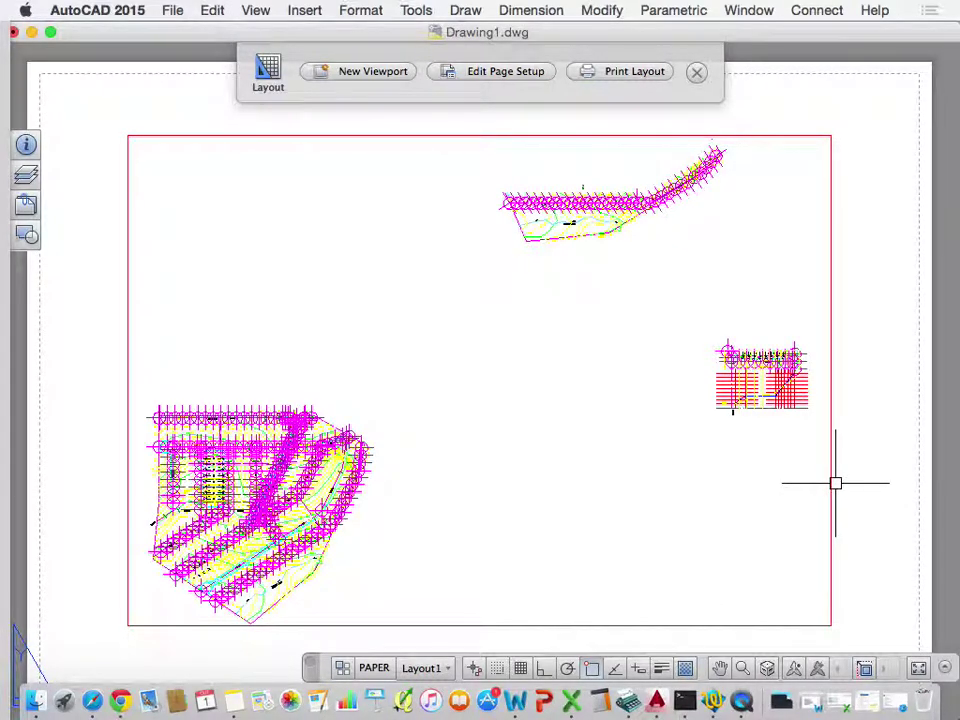
left_click(425, 668)
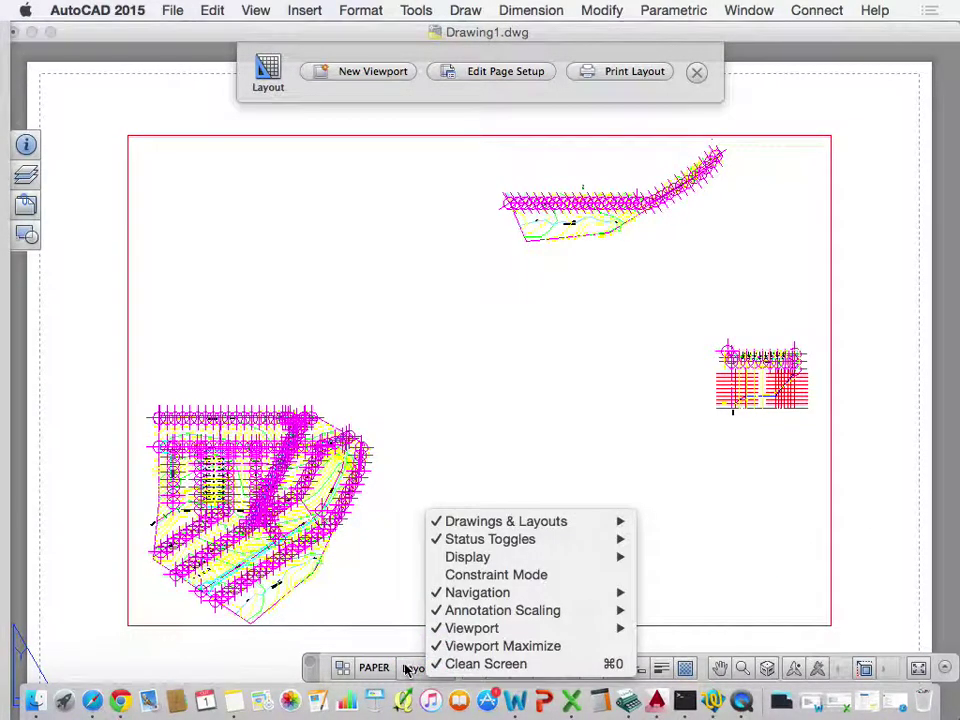
left_click(407, 648)
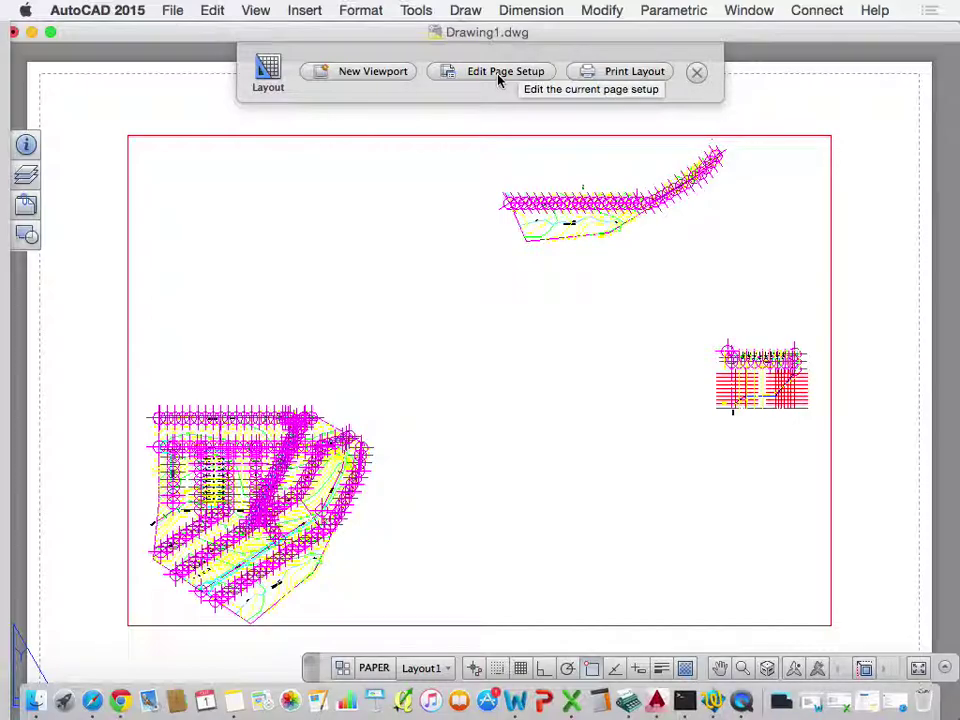
Set Layout1's paper size to A0 Full Bleading in its page setup.
left_click(499, 72)
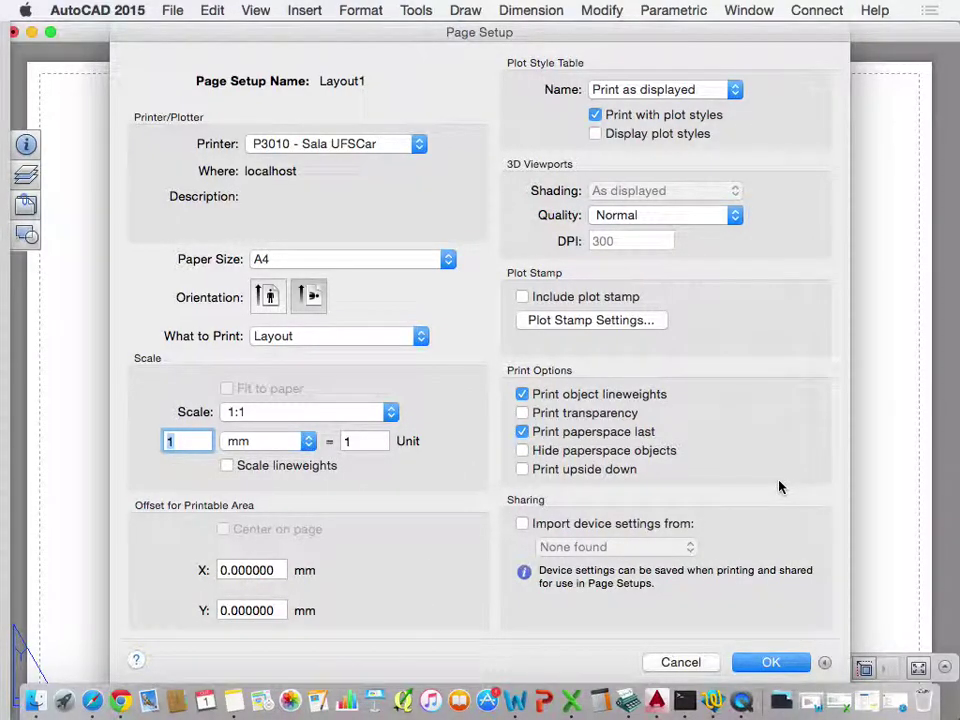
left_click(684, 663)
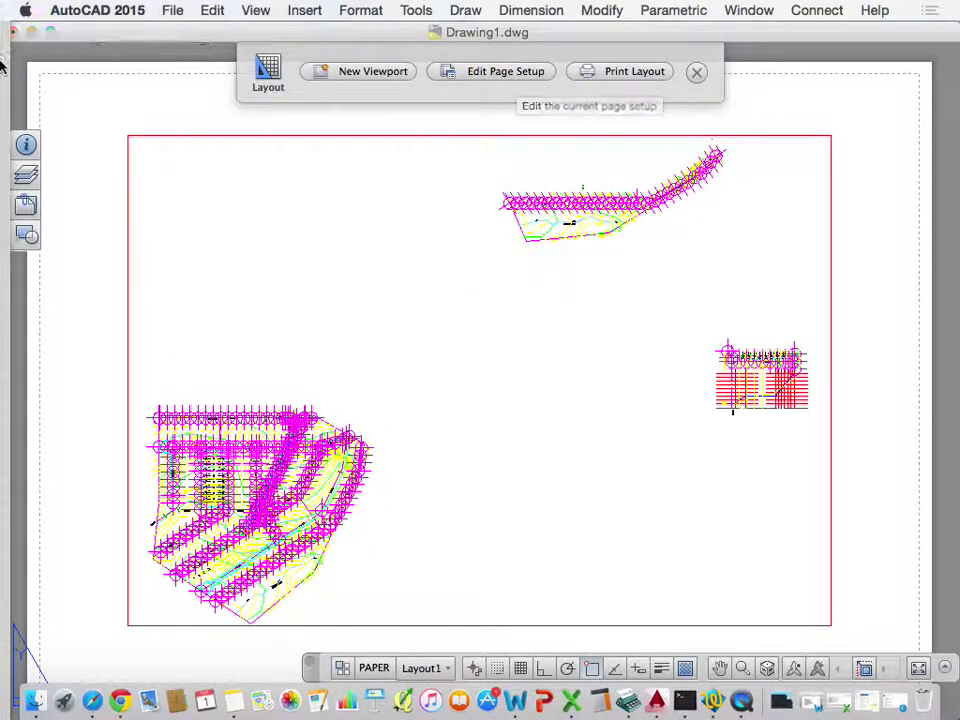
left_click(519, 73)
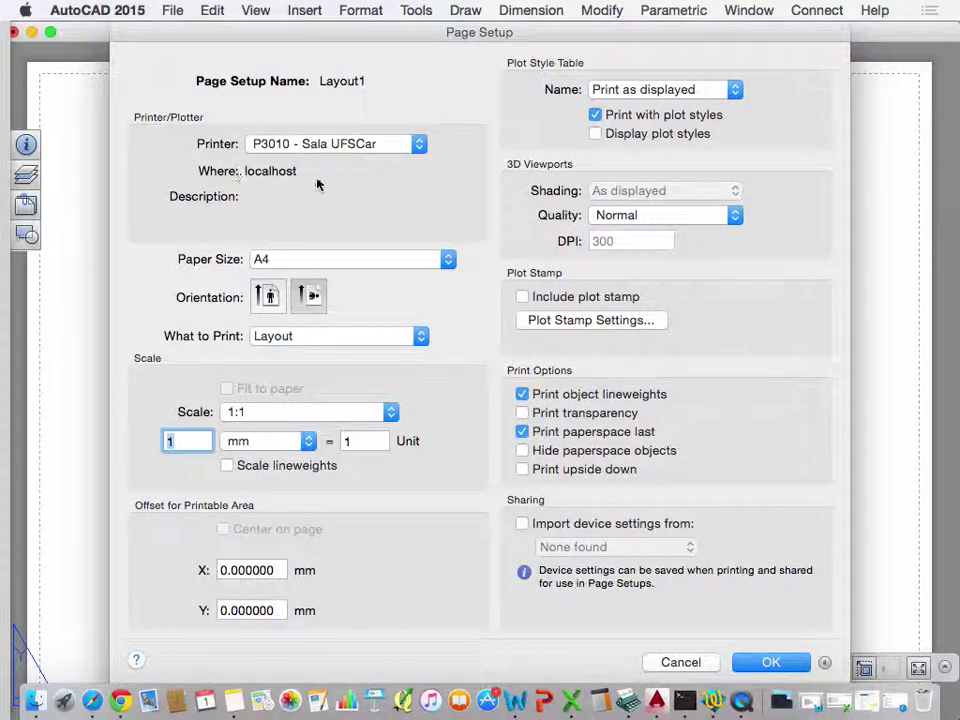
left_click(418, 144)
left_click(438, 190)
left_click(450, 262)
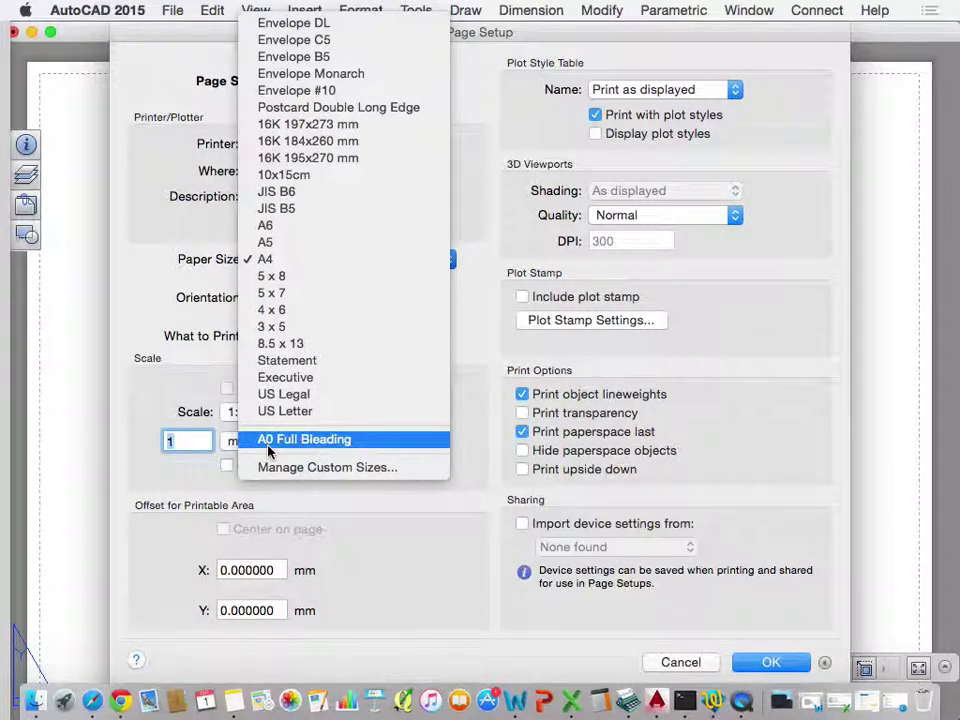
left_click(379, 441)
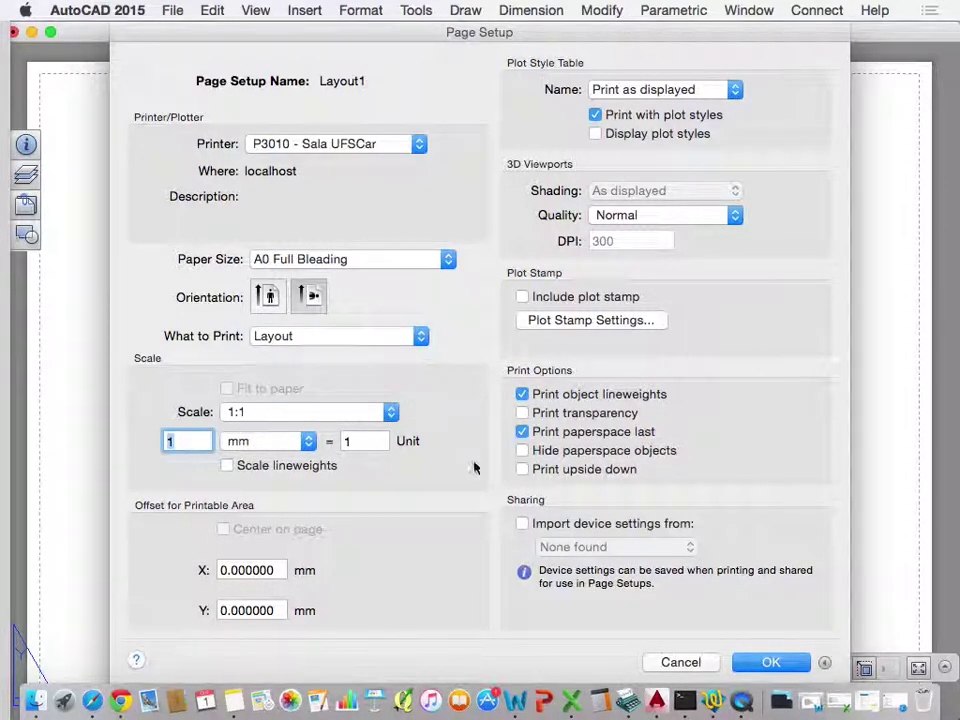
left_click(771, 663)
left_click(771, 663)
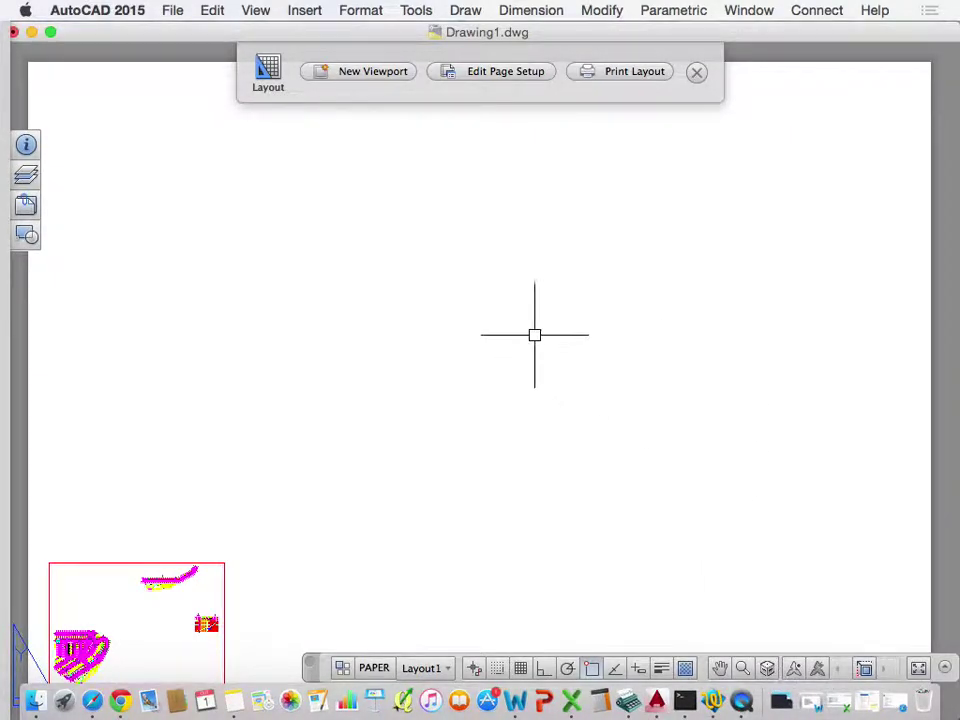
Move the layout's small viewport from the sheet's lower-left corner to near the middle of the sheet.
scroll(538, 330, "down", 2)
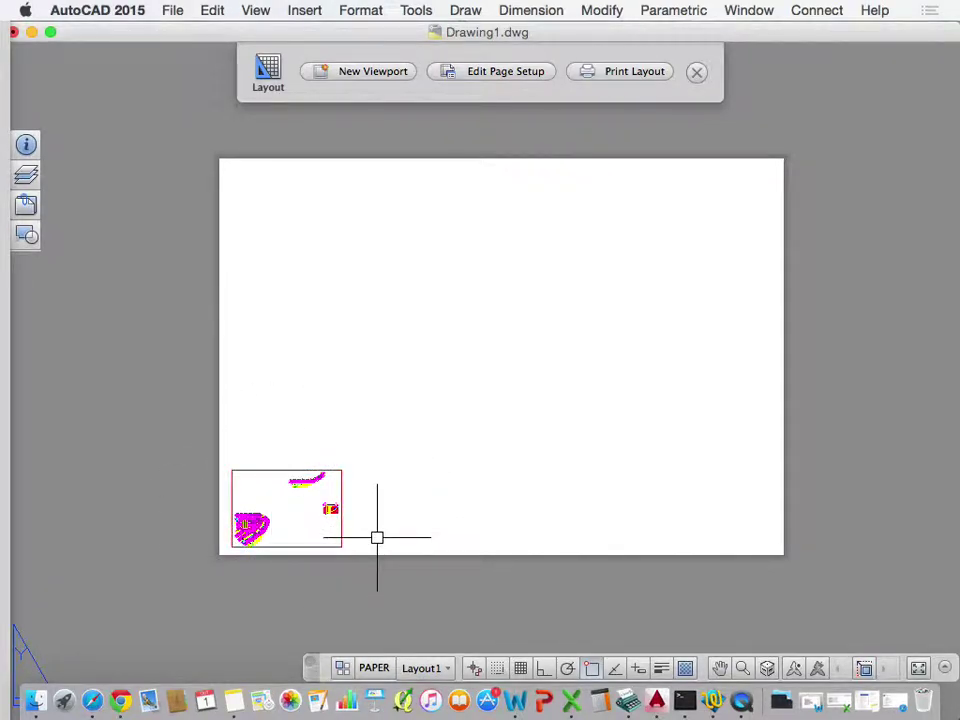
left_click(272, 472)
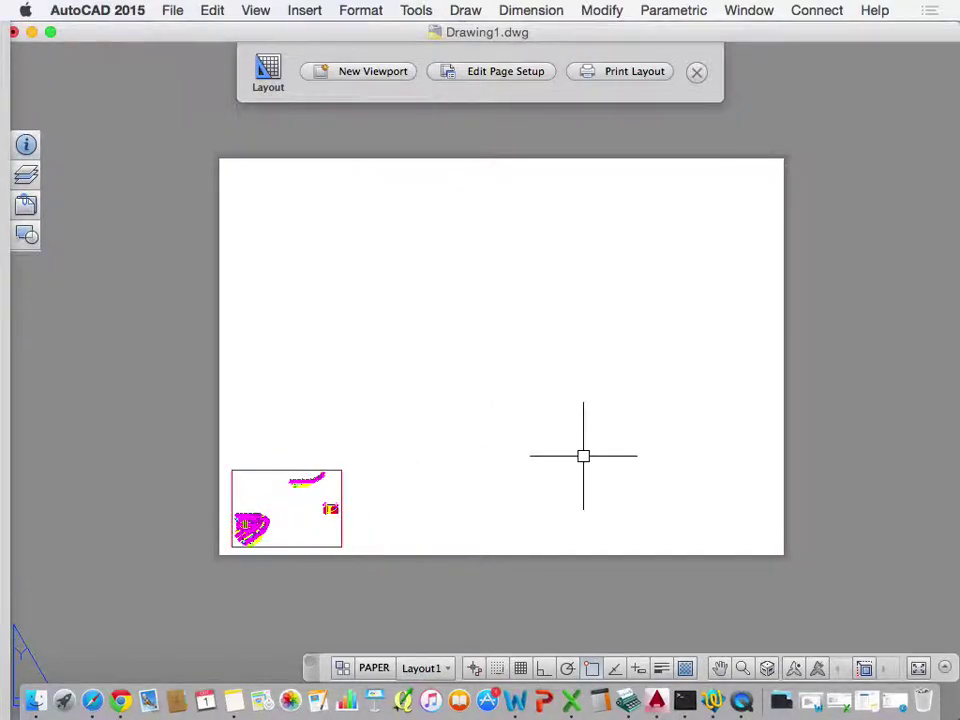
type("m")
key("Return")
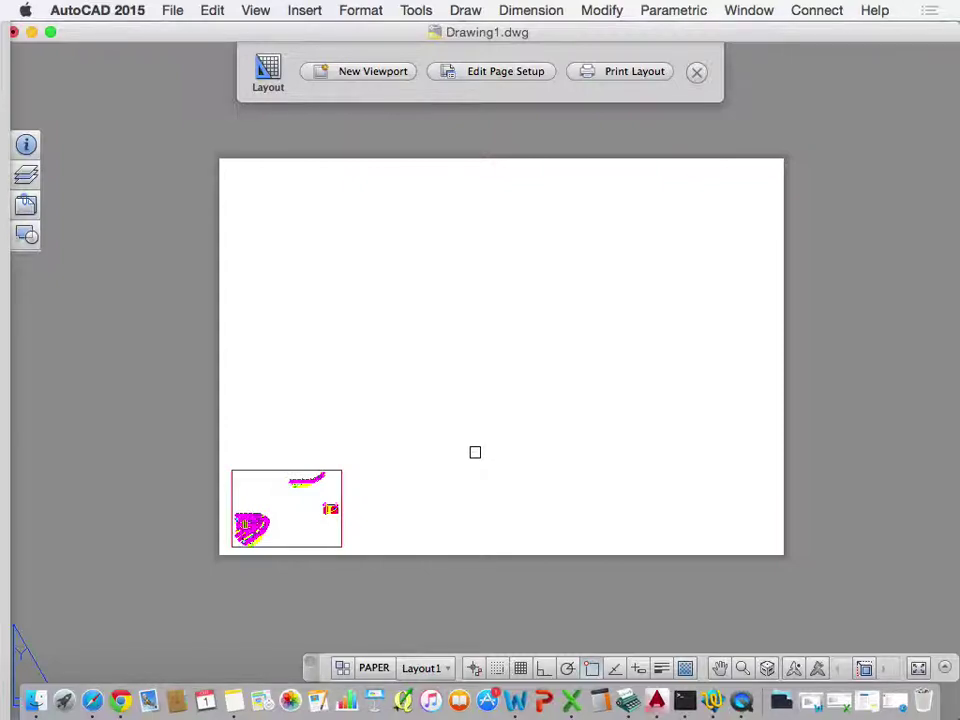
left_click(339, 484)
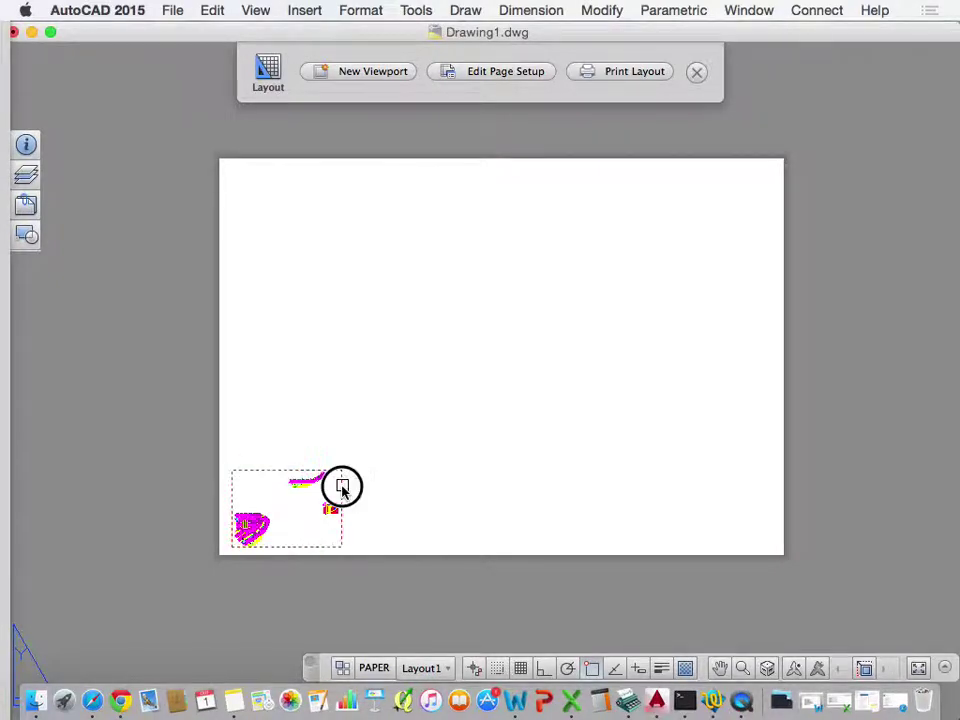
key("Return")
left_click(371, 506)
left_click(531, 389)
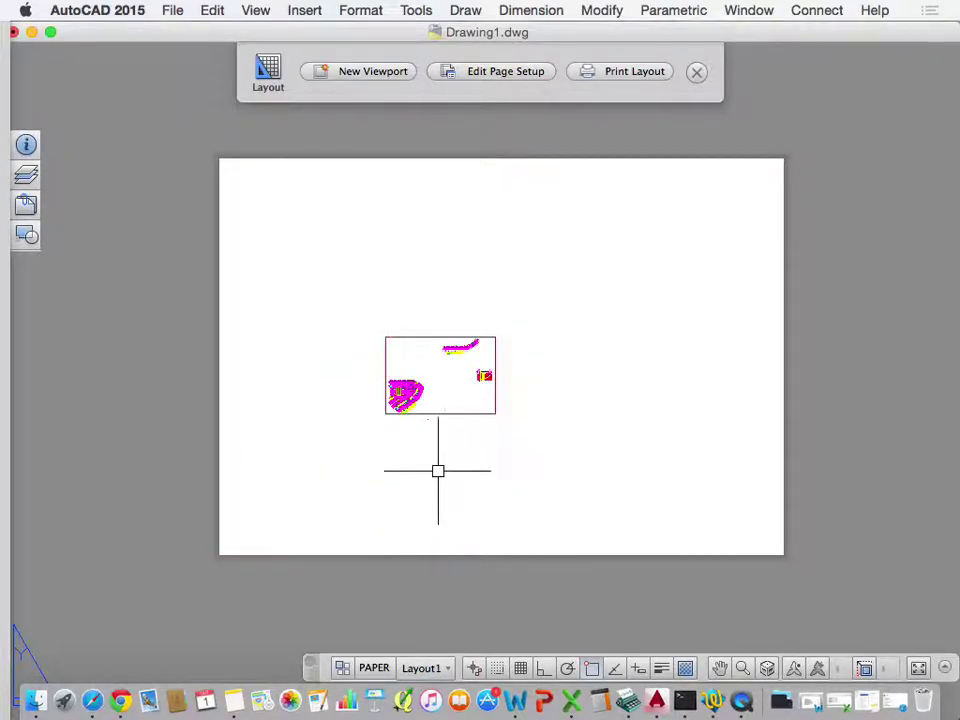